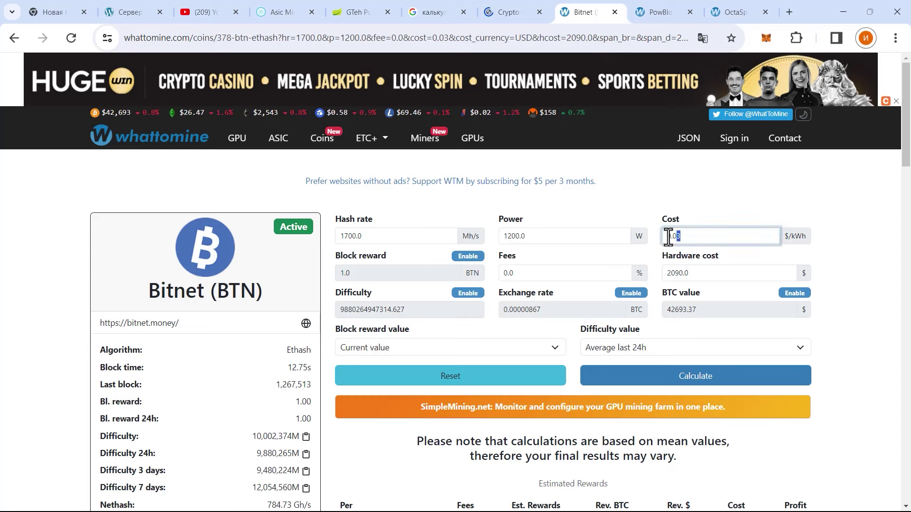
Step: Select the 2090.0 hardware cost on the Bitnet calculator, then bring up the Telegram price list
{"action": "double_click", "coordinate": [701, 274]}
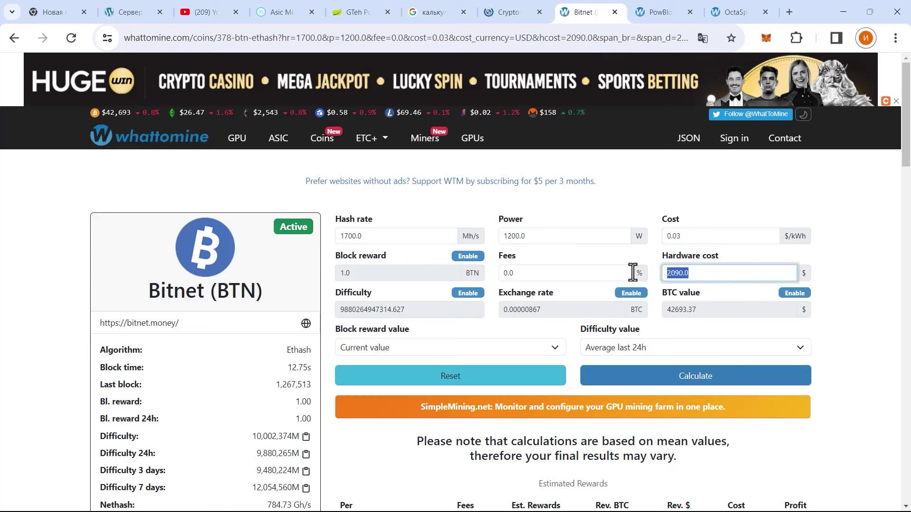
{"action": "key", "text": "alt+Tab"}
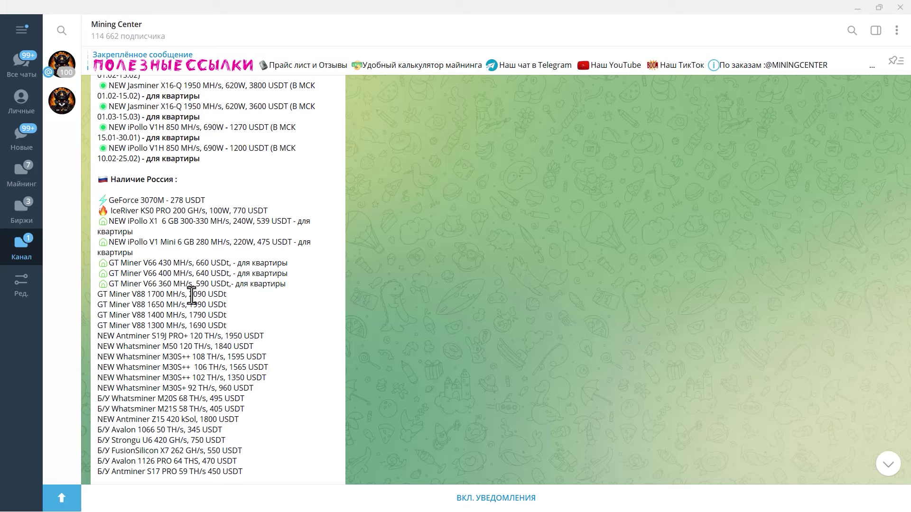
Step: Scroll the Mining Center channel and check the Jasminer X16-Q 3800 USDT price and delivery dates
{"action": "left_click_drag", "start_coordinate": [192, 295], "coordinate": [214, 296]}
{"action": "scroll", "coordinate": [305, 301], "scroll_direction": "up", "scroll_amount": 2}
{"action": "scroll", "coordinate": [246, 287], "scroll_direction": "up", "scroll_amount": 1}
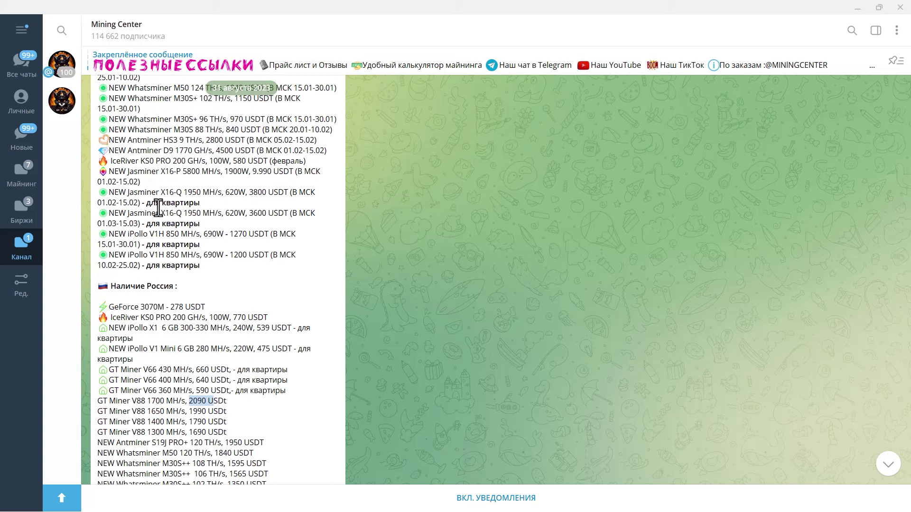
{"action": "left_click_drag", "start_coordinate": [252, 193], "coordinate": [266, 193]}
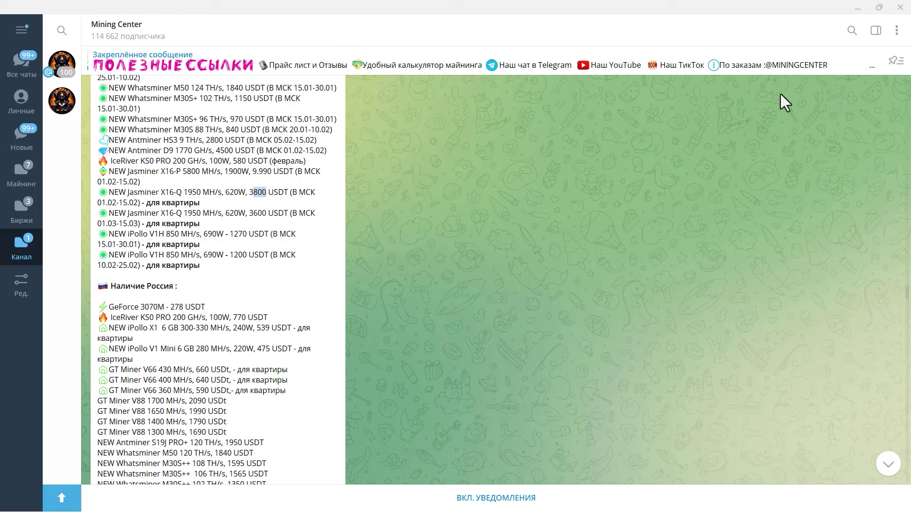
{"action": "left_click", "coordinate": [136, 207]}
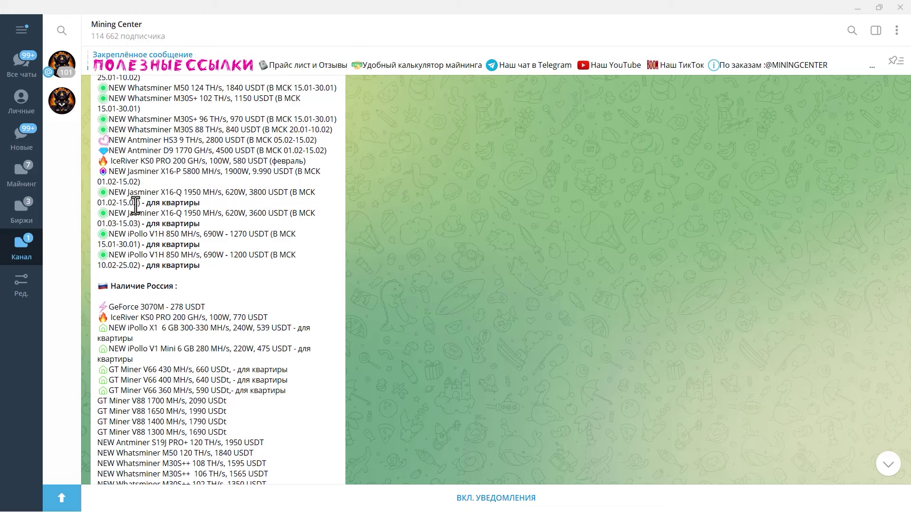
{"action": "left_click_drag", "start_coordinate": [136, 206], "coordinate": [102, 202]}
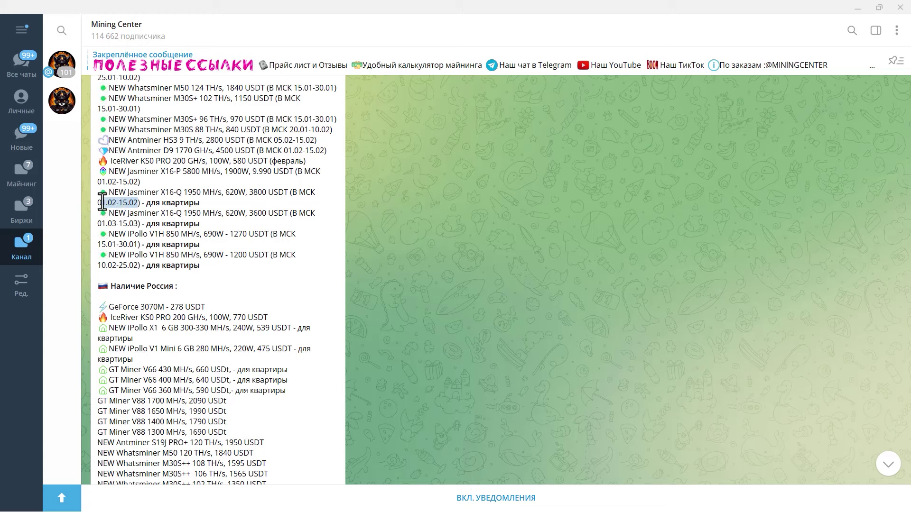
Step: Confirm the GT Miner V88 price of 2090 USDT and rerun the Bitnet profit calculation
{"action": "double_click", "coordinate": [199, 401]}
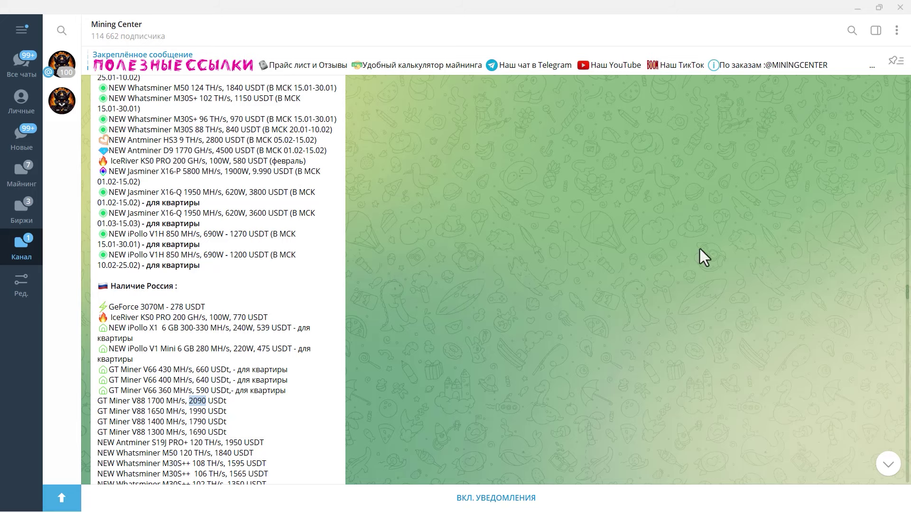
{"action": "key", "text": "alt+Tab"}
{"action": "left_click", "coordinate": [632, 359]}
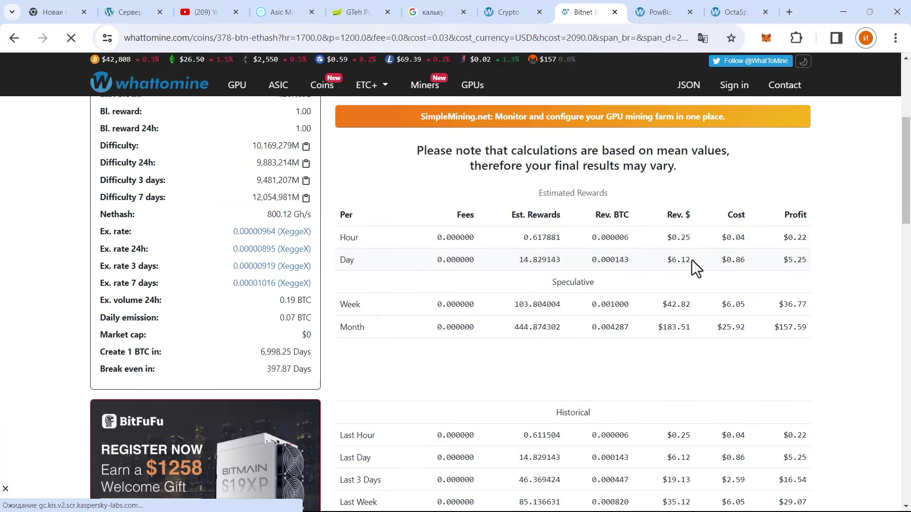
Step: Review Bitnet's daily $6.12 revenue, $0.86 cost and $5.25 profit, then move to PowBlocks
{"action": "left_click_drag", "start_coordinate": [689, 260], "coordinate": [675, 258]}
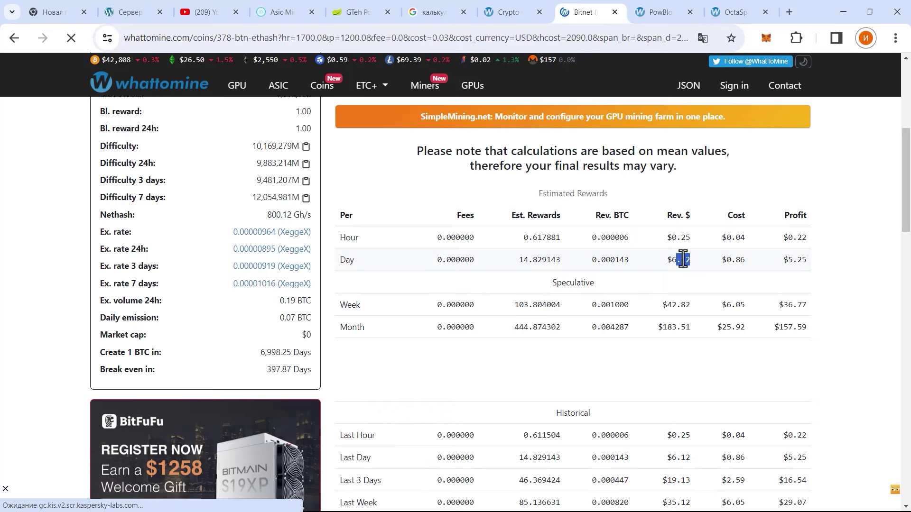
{"action": "double_click", "coordinate": [743, 260]}
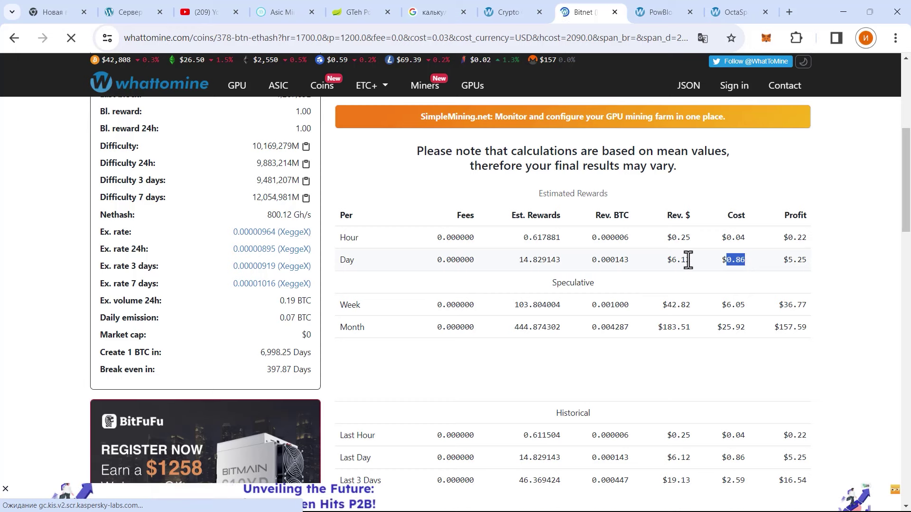
{"action": "left_click_drag", "start_coordinate": [688, 260], "coordinate": [671, 260]}
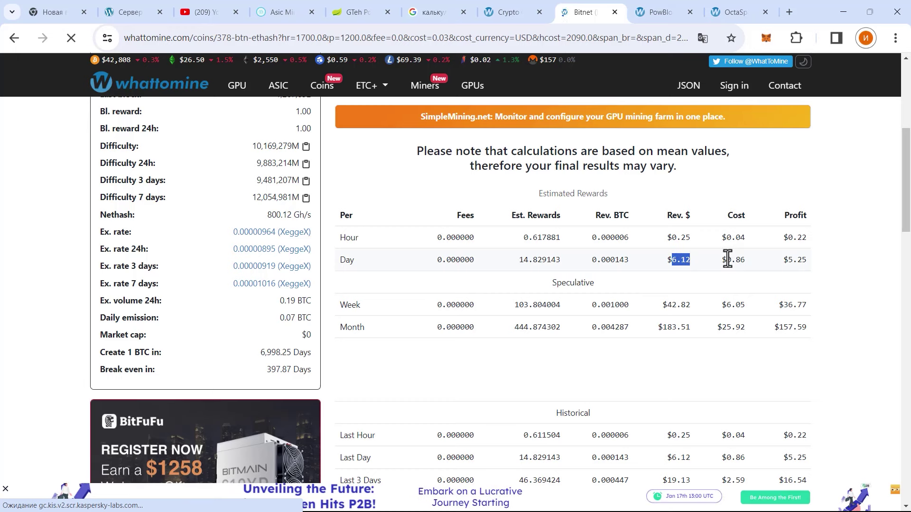
{"action": "double_click", "coordinate": [741, 260]}
{"action": "left_click_drag", "start_coordinate": [785, 260], "coordinate": [807, 261]}
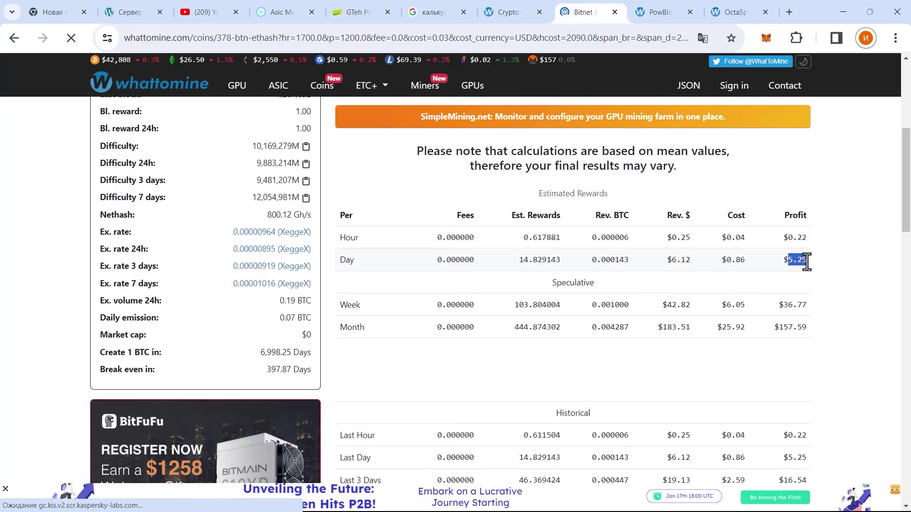
{"action": "left_click", "coordinate": [837, 274]}
{"action": "scroll", "coordinate": [759, 332], "scroll_direction": "up", "scroll_amount": 1}
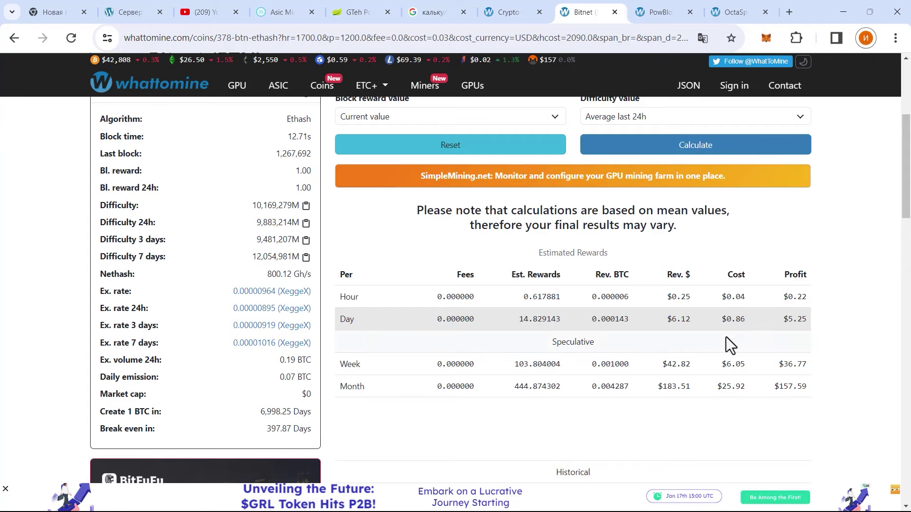
{"action": "scroll", "coordinate": [843, 306], "scroll_direction": "up", "scroll_amount": 3}
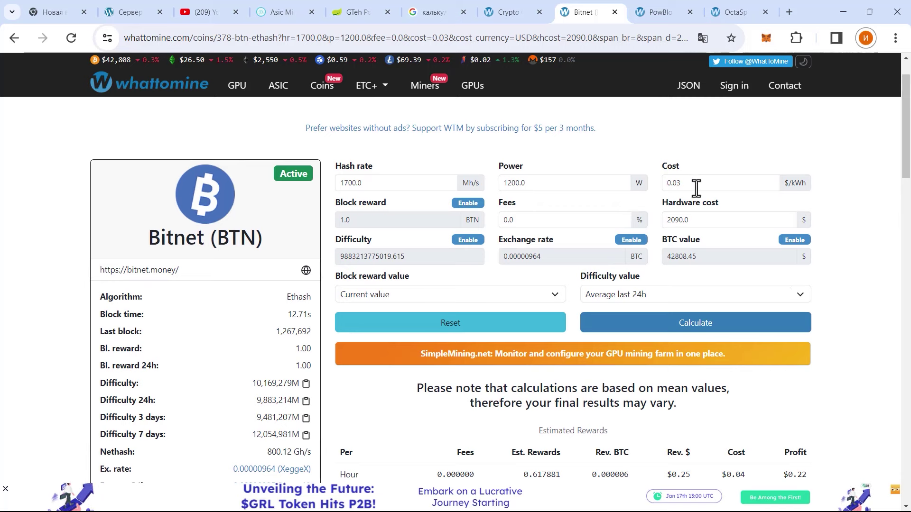
{"action": "key", "text": "ctrl+Tab"}
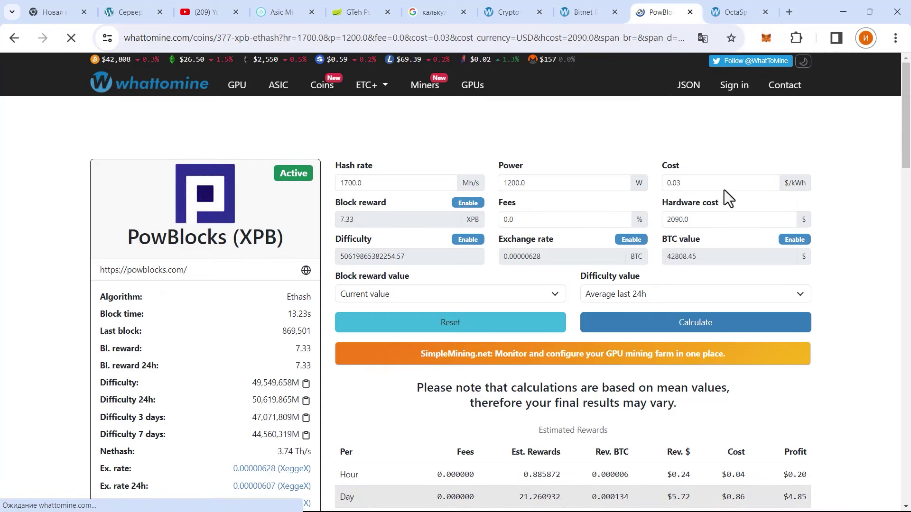
Step: Review PowBlocks' $4.85 daily profit and recalculate OctaSpace (OCTA) rewards with the same inputs
{"action": "scroll", "coordinate": [254, 362], "scroll_direction": "down", "scroll_amount": 5}
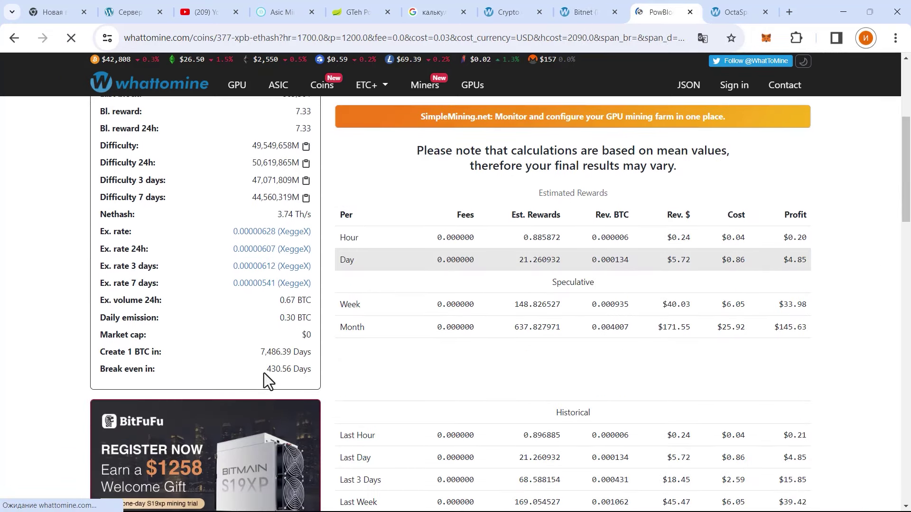
{"action": "left_click", "coordinate": [718, 6]}
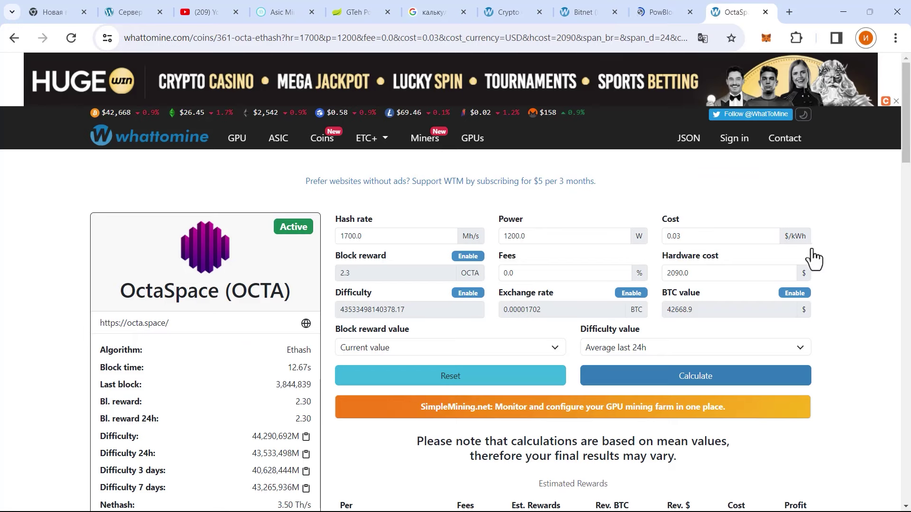
{"action": "left_click", "coordinate": [707, 374]}
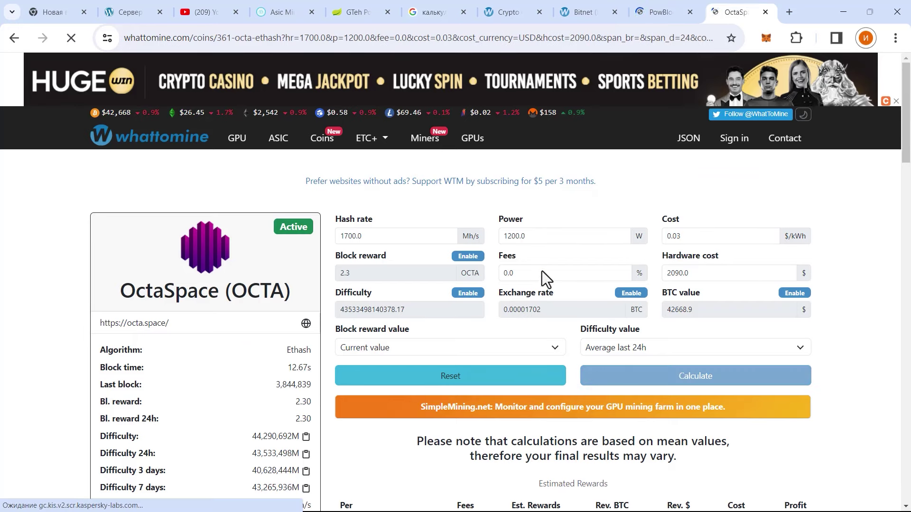
{"action": "scroll", "coordinate": [508, 305], "scroll_direction": "down", "scroll_amount": 4}
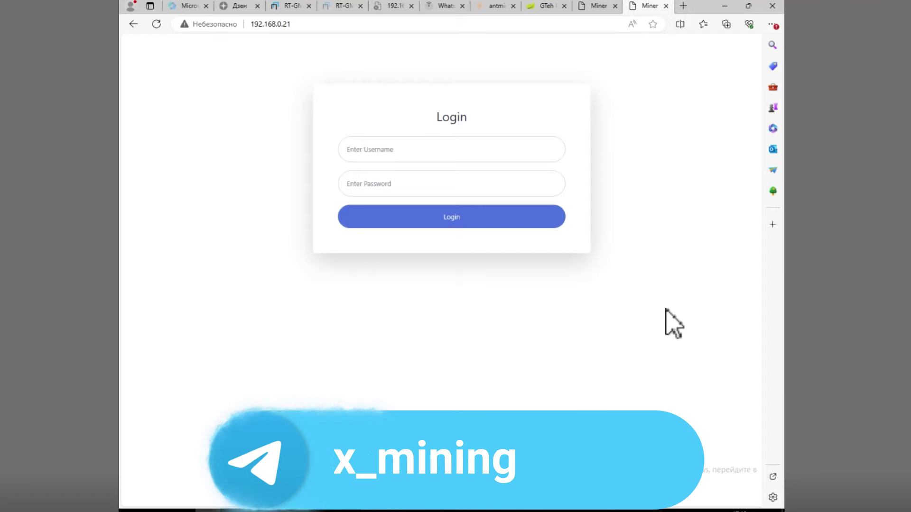
Step: Log into the GT Miner at 192.168.0.21 with the saved username and password, then check the 1706.00 MH/s 24h average
{"action": "left_click", "coordinate": [285, 26]}
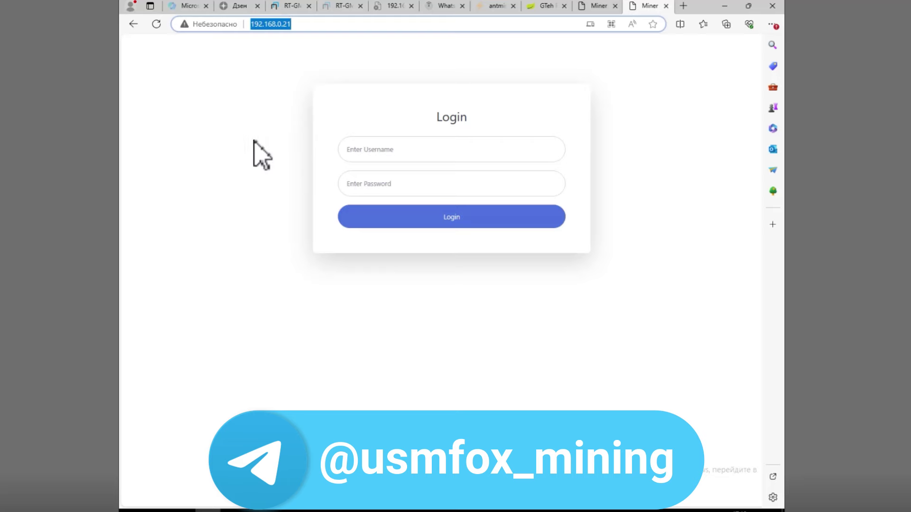
{"action": "left_click", "coordinate": [262, 142]}
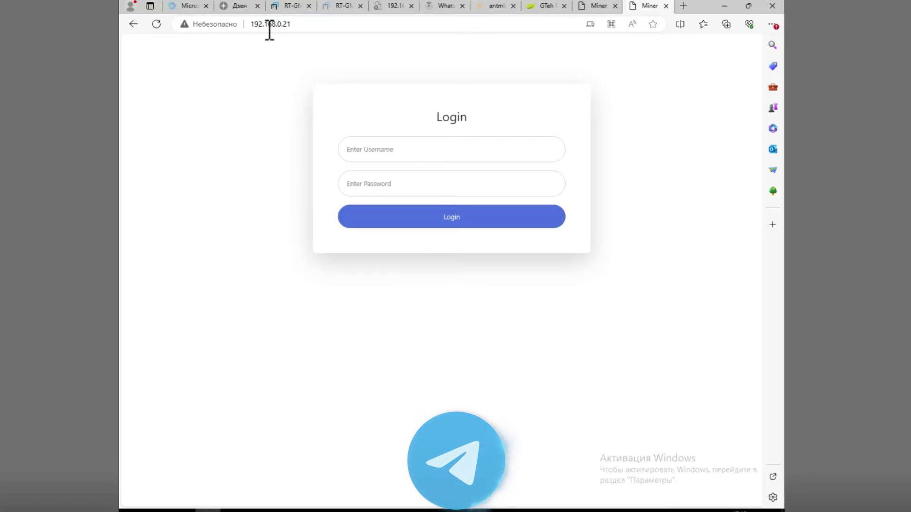
{"action": "left_click", "coordinate": [386, 149]}
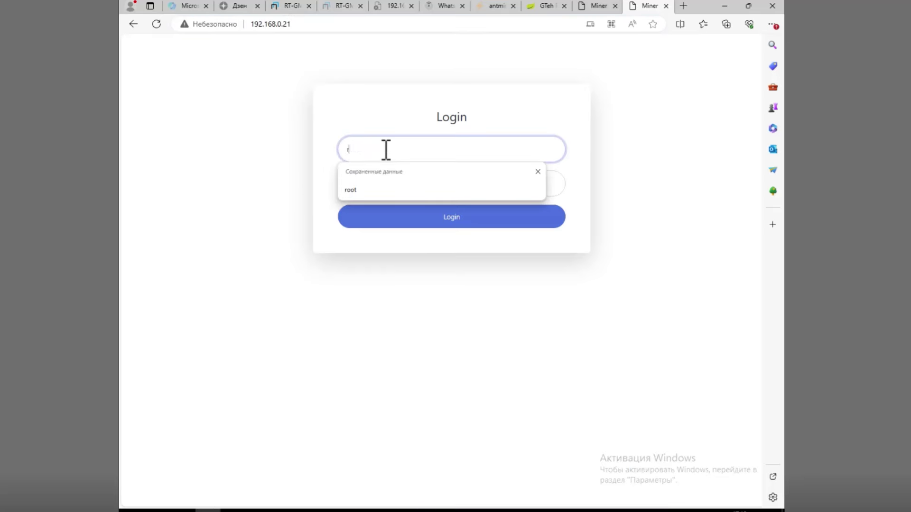
{"action": "key", "text": "Tab"}
{"action": "key", "text": "Tab"}
{"action": "type", "text": "r"}
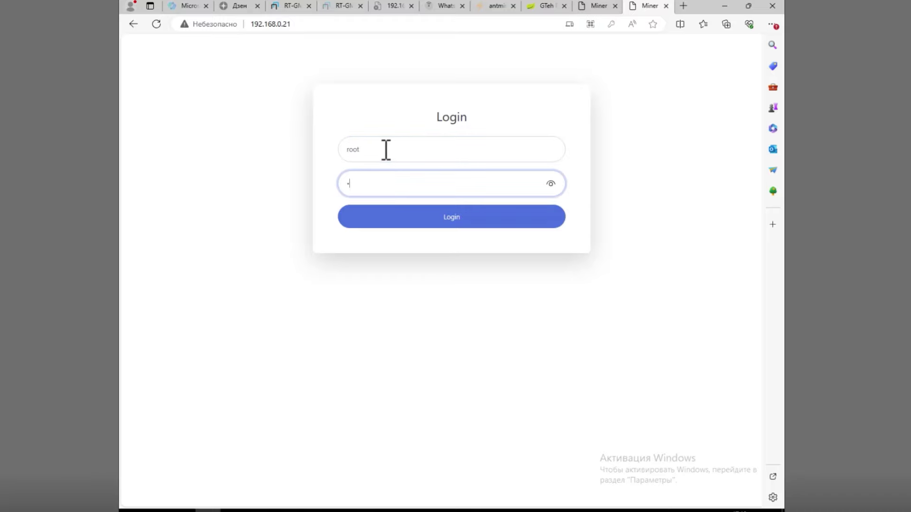
{"action": "type", "text": "oot"}
{"action": "key", "text": "Return"}
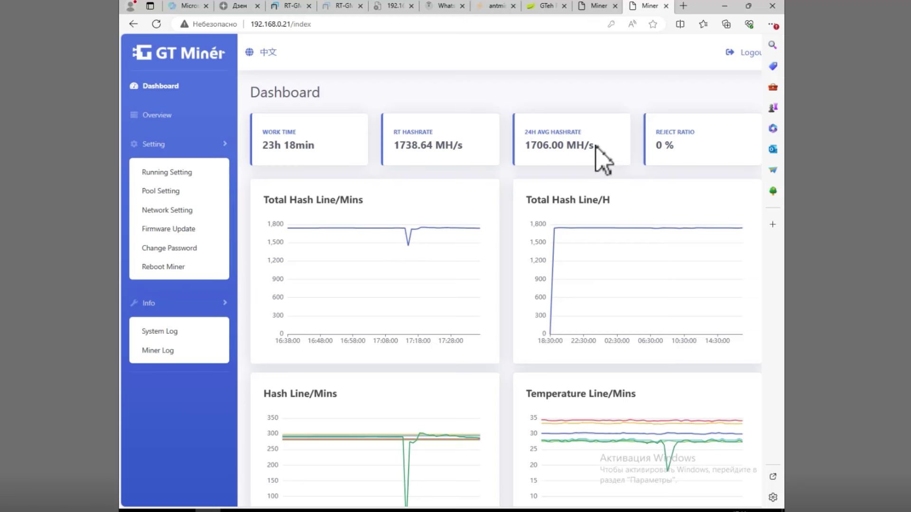
{"action": "triple_click", "coordinate": [549, 147]}
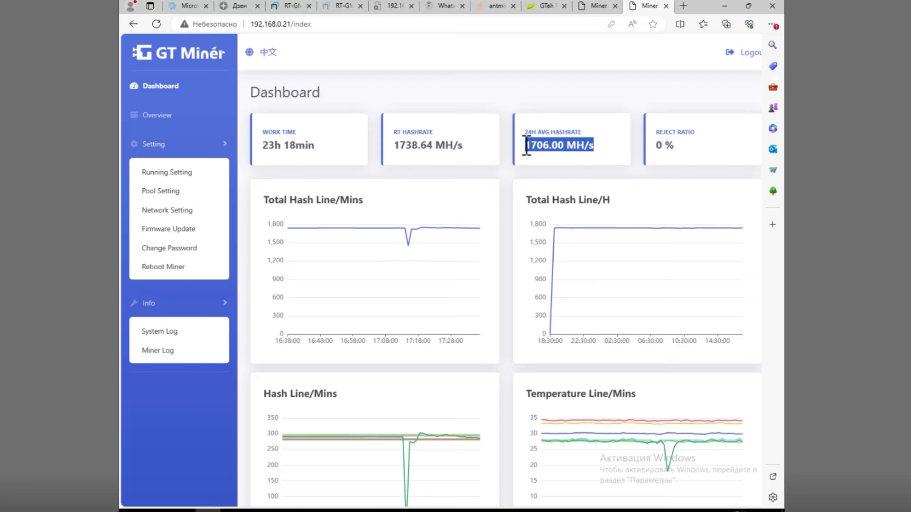
{"action": "left_click", "coordinate": [576, 144]}
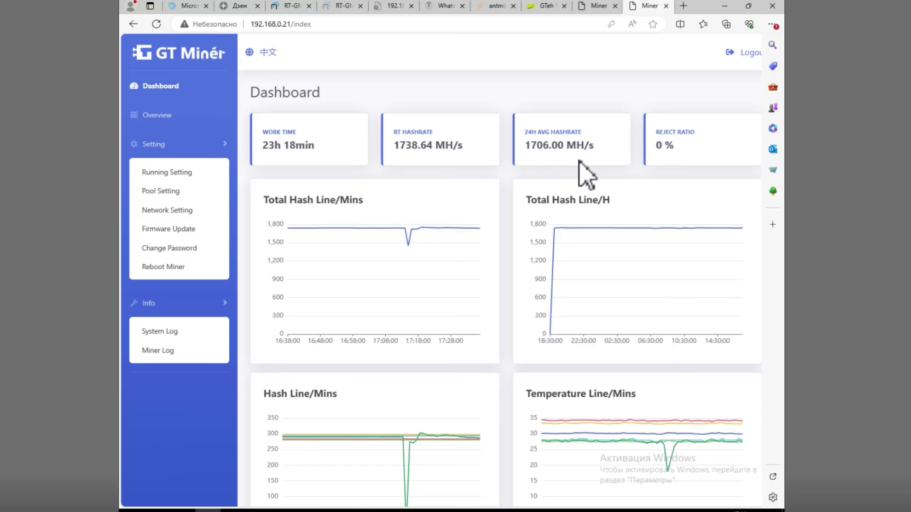
Step: Check the miner's pool settings (ETH, stratum+tcp://ru.gteh.org:9999), then go to the GTeh Pool page
{"action": "left_click", "coordinate": [161, 192]}
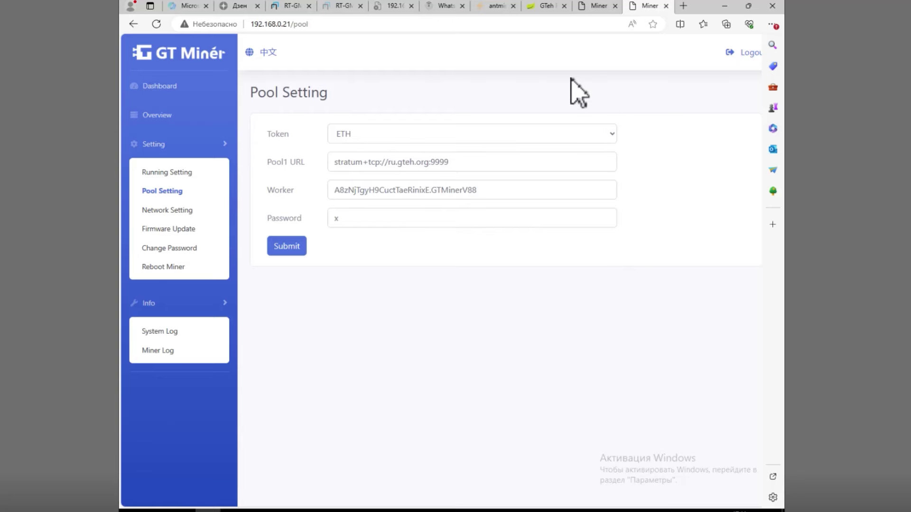
{"action": "key", "text": "ctrl+shift+Tab"}
{"action": "key", "text": "ctrl+shift+Tab"}
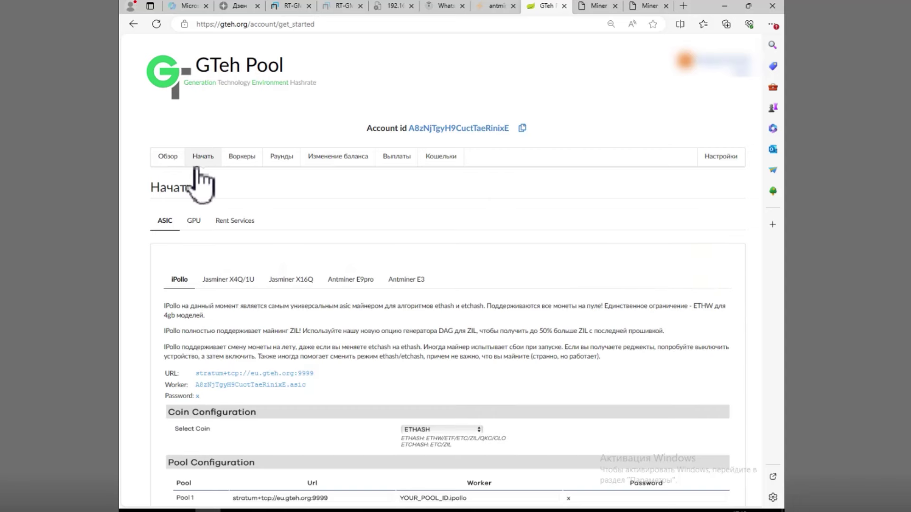
Step: Select the iPollo pool URL stratum+tcp://eu.gteh.org:9999 on GTeh's Начать page and return to Pool Setting
{"action": "scroll", "coordinate": [200, 178], "scroll_direction": "down", "scroll_amount": 3}
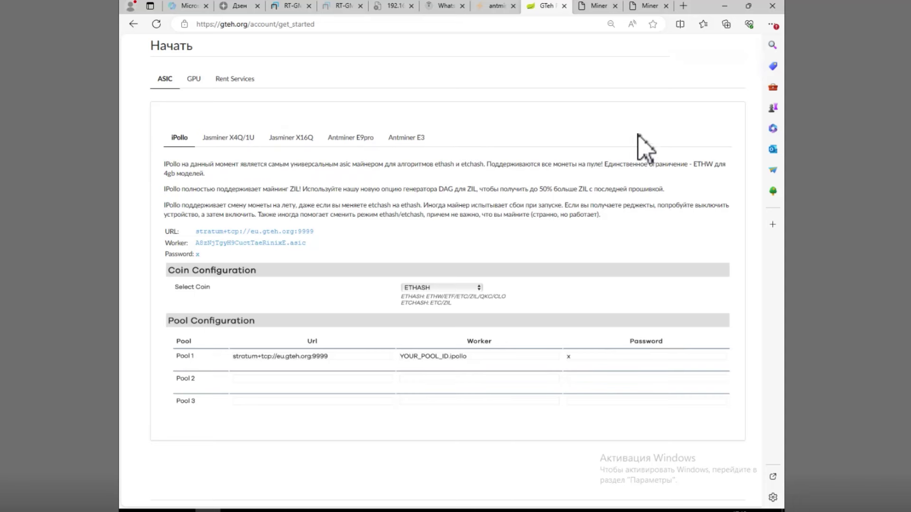
{"action": "scroll", "coordinate": [322, 340], "scroll_direction": "up", "scroll_amount": 3}
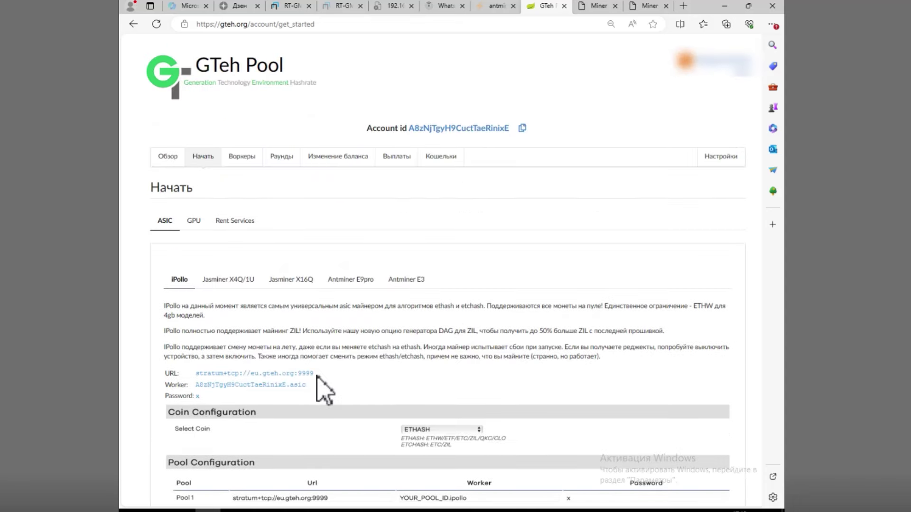
{"action": "left_click_drag", "start_coordinate": [316, 371], "coordinate": [199, 372]}
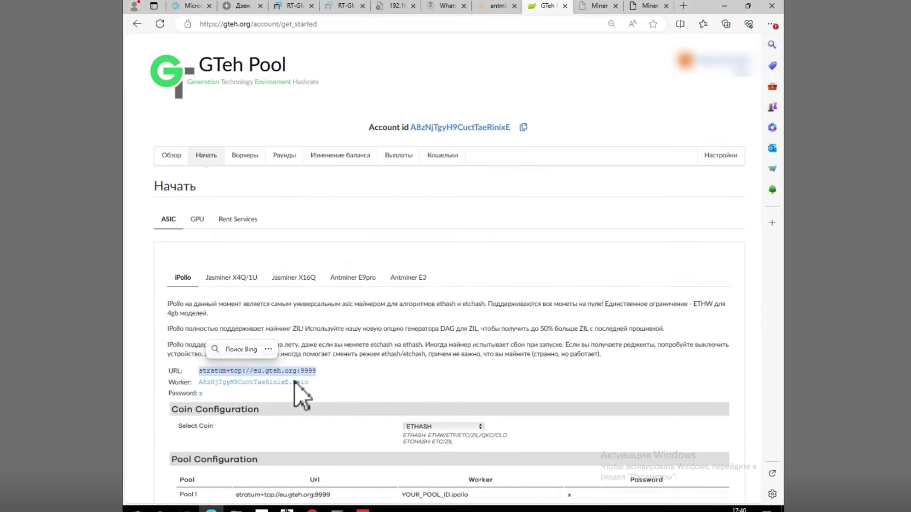
{"action": "left_click", "coordinate": [645, 6]}
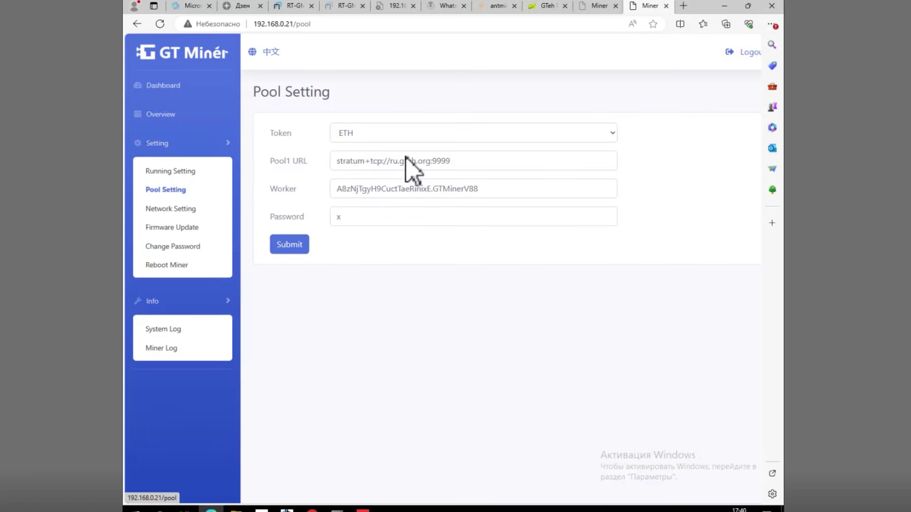
{"action": "left_click", "coordinate": [351, 135]}
{"action": "left_click", "coordinate": [353, 147]}
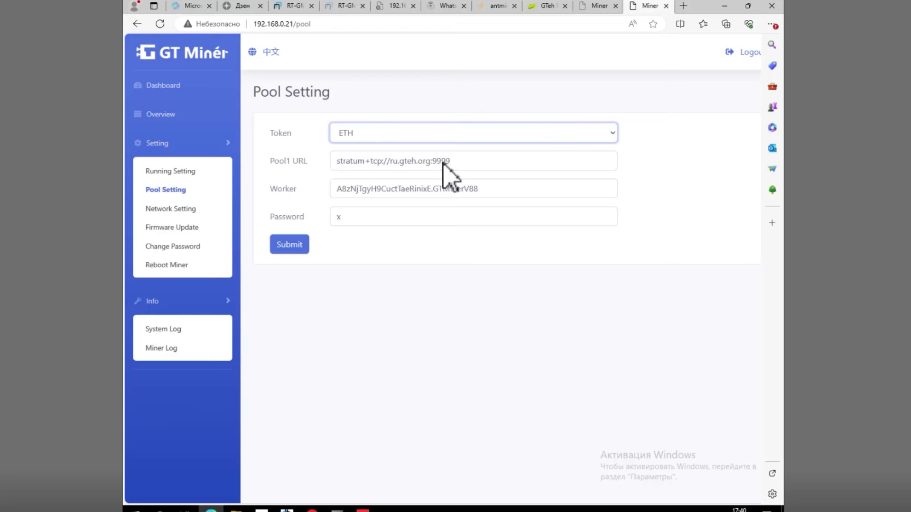
{"action": "left_click", "coordinate": [544, 6]}
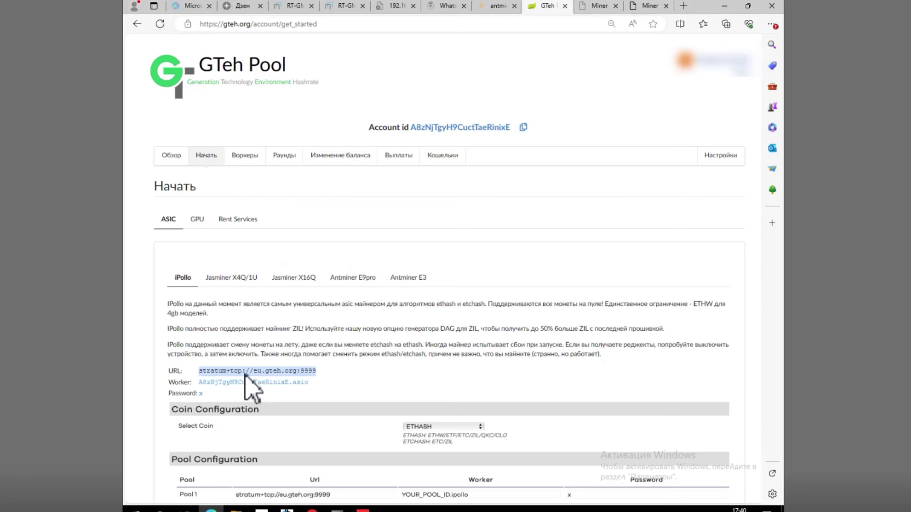
{"action": "left_click", "coordinate": [314, 372]}
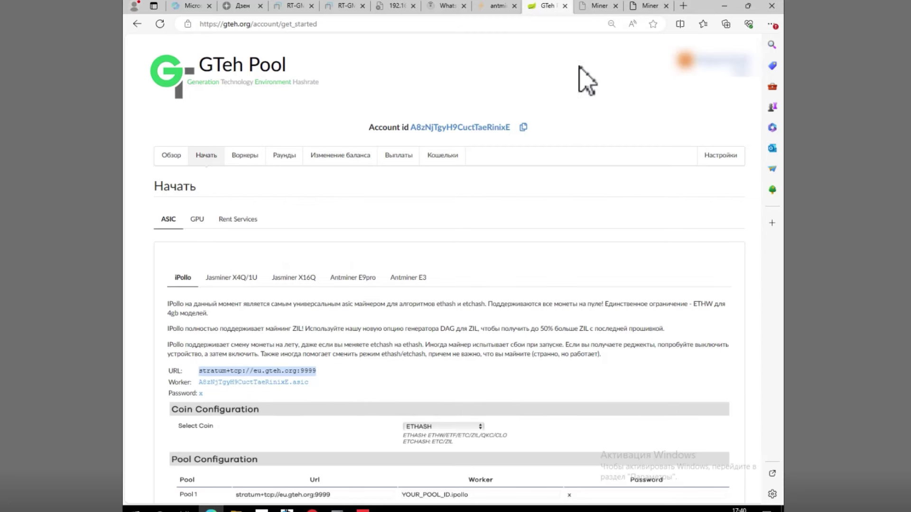
{"action": "left_click", "coordinate": [649, 6]}
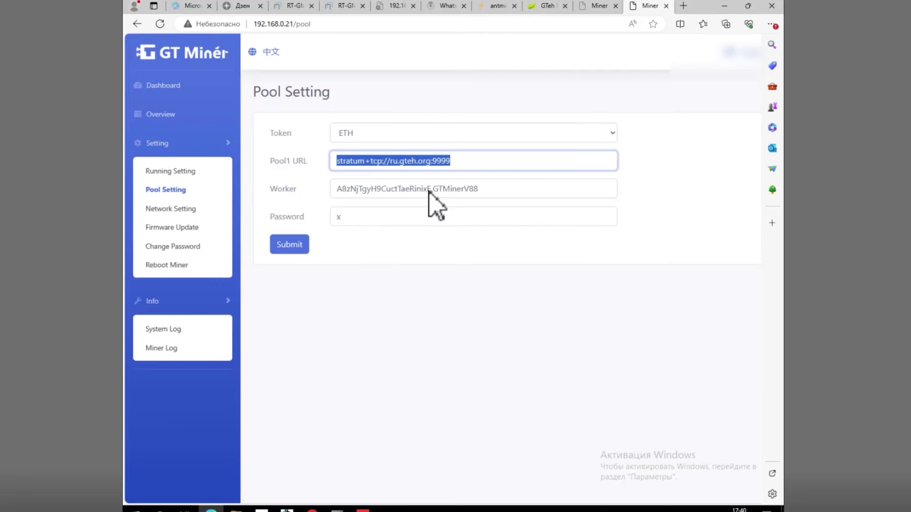
{"action": "left_click_drag", "start_coordinate": [430, 189], "coordinate": [338, 190]}
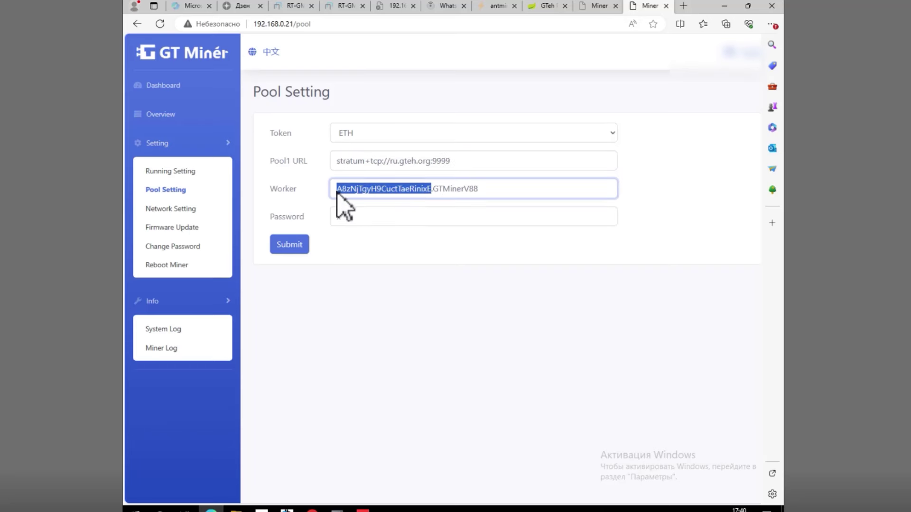
{"action": "left_click_drag", "start_coordinate": [488, 189], "coordinate": [433, 189]}
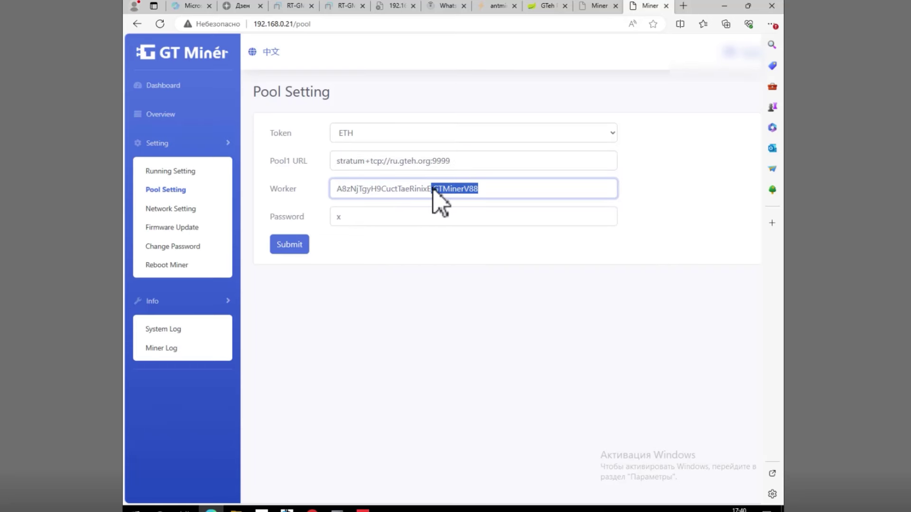
{"action": "left_click_drag", "start_coordinate": [344, 217], "coordinate": [321, 234]}
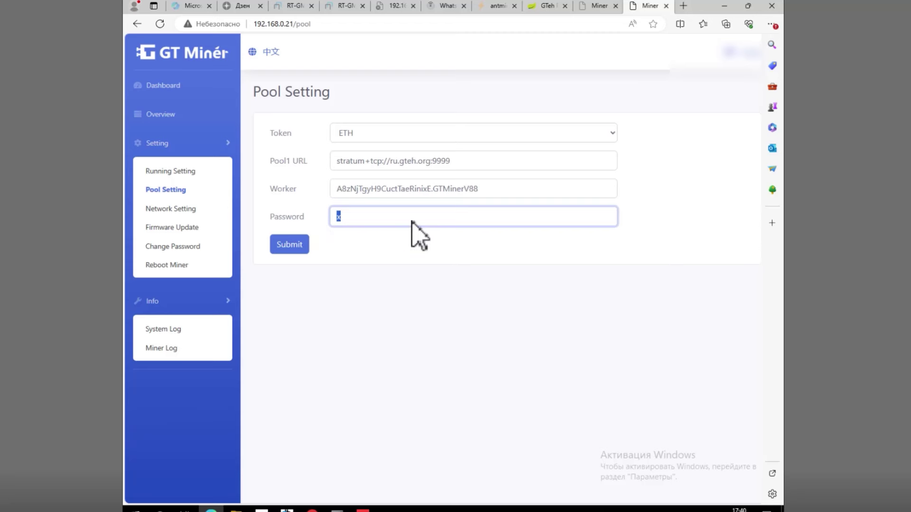
{"action": "left_click_drag", "start_coordinate": [397, 163], "coordinate": [391, 163]}
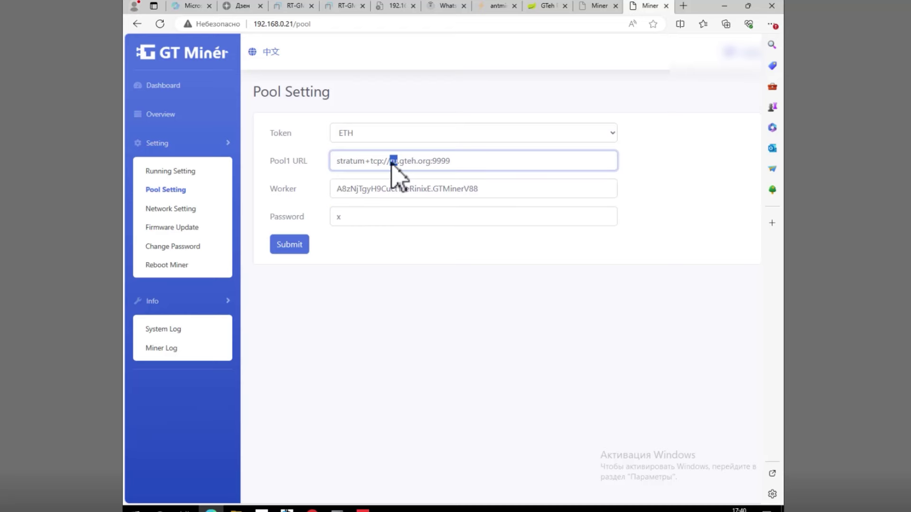
Step: Open gteh.org in a new tab and view the Воркеры list with GTMinerV88 mining OCTA
{"action": "left_click", "coordinate": [547, 7]}
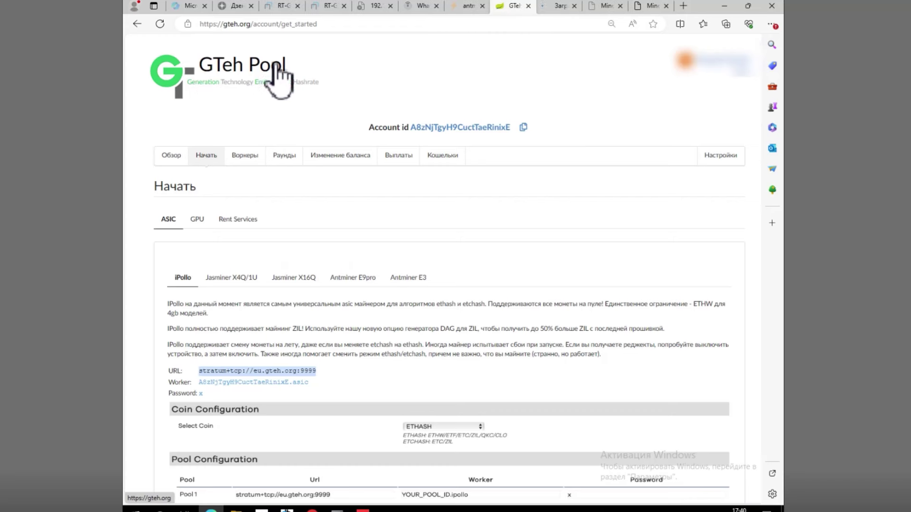
{"action": "left_click_drag", "start_coordinate": [280, 76], "coordinate": [552, 10]}
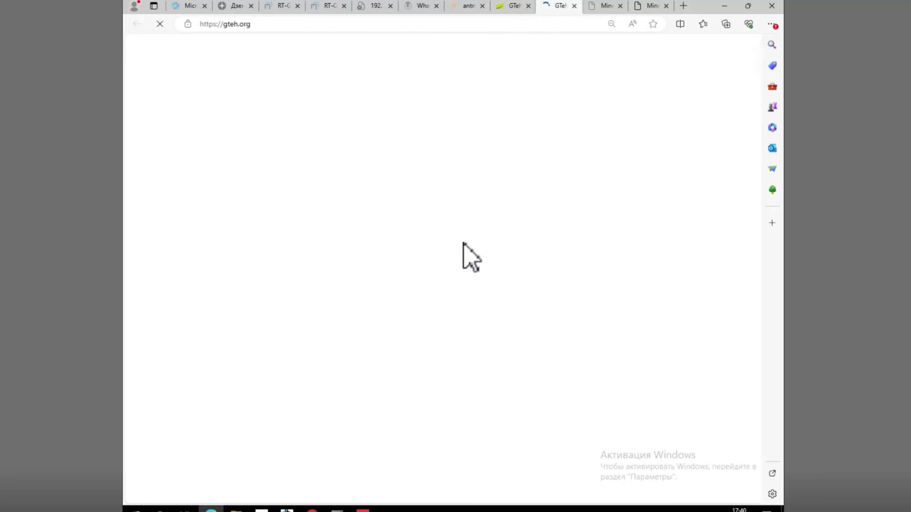
{"action": "scroll", "coordinate": [362, 359], "scroll_direction": "down", "scroll_amount": 10}
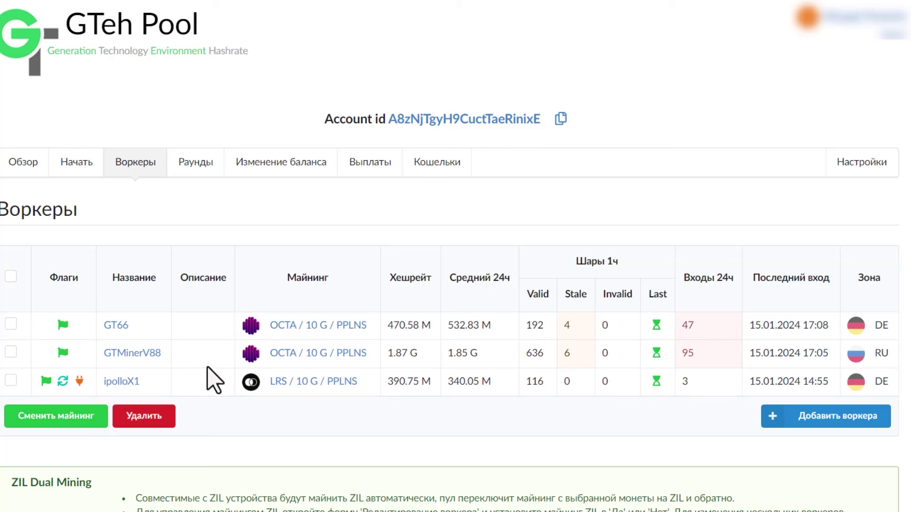
Step: Switch worker GTMinerV88 from OCTA to AVS / 10 G / PPLNS via Сменить майнинг
{"action": "left_click", "coordinate": [58, 425]}
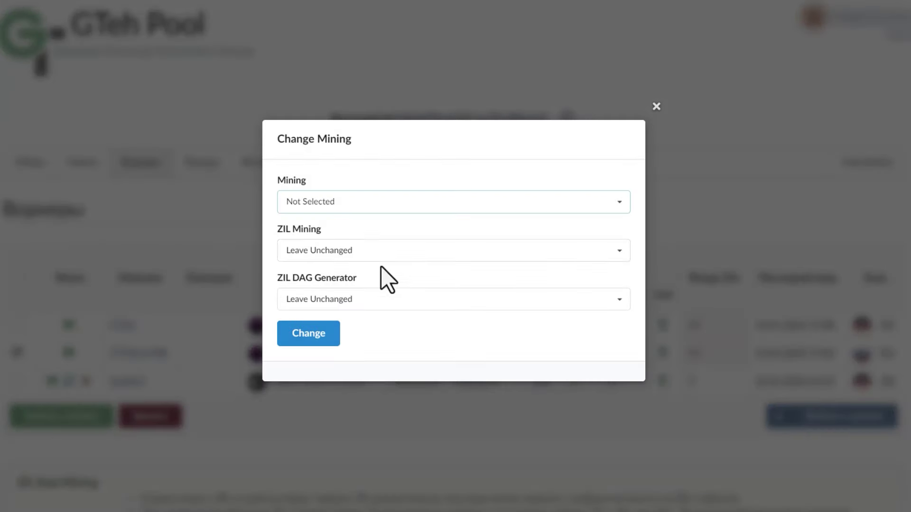
{"action": "left_click", "coordinate": [378, 203]}
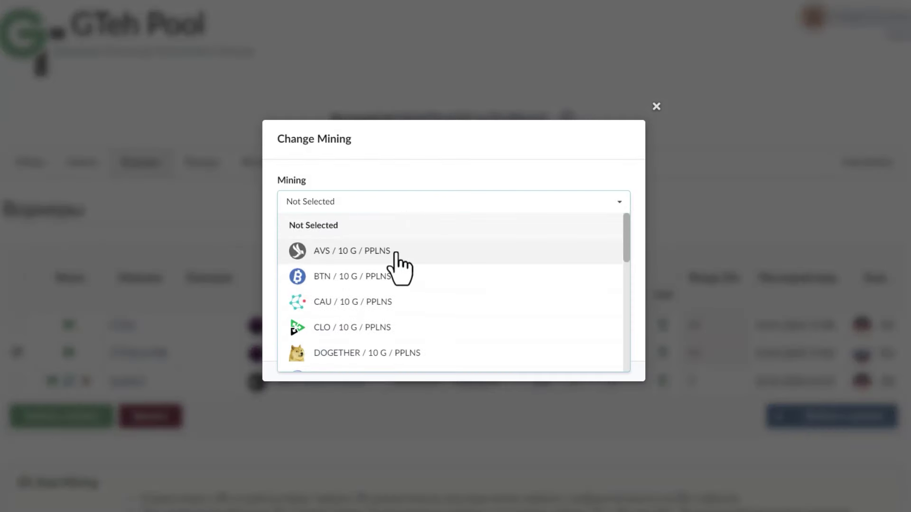
{"action": "scroll", "coordinate": [400, 268], "scroll_direction": "down", "scroll_amount": 3}
{"action": "scroll", "coordinate": [380, 306], "scroll_direction": "down", "scroll_amount": 5}
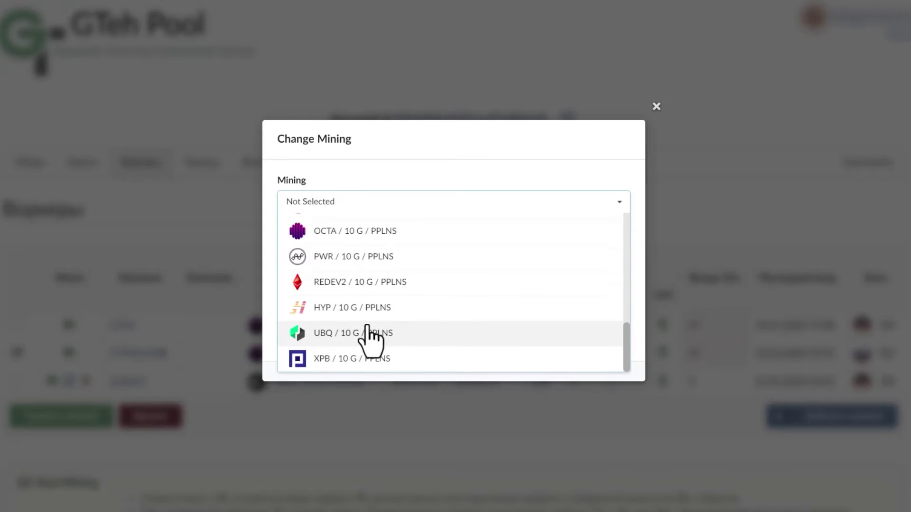
{"action": "scroll", "coordinate": [384, 318], "scroll_direction": "up", "scroll_amount": 8}
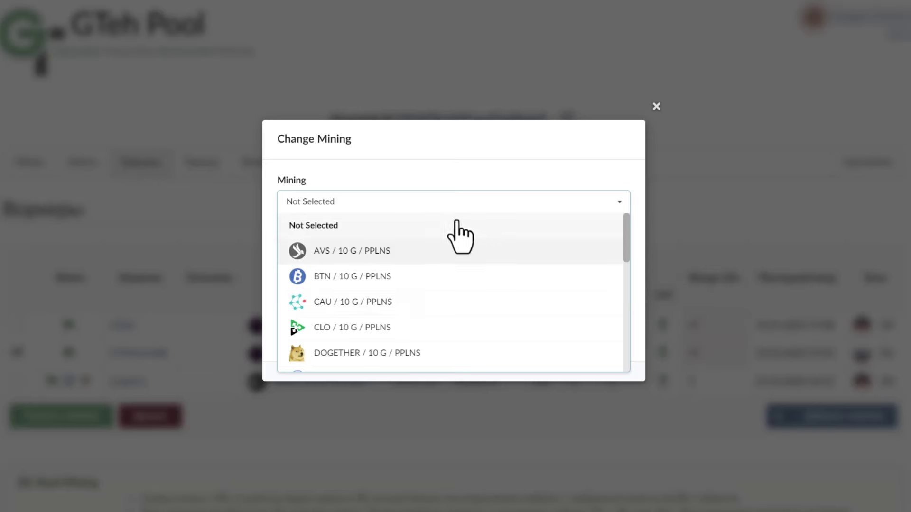
{"action": "left_click", "coordinate": [371, 256]}
{"action": "left_click", "coordinate": [311, 349]}
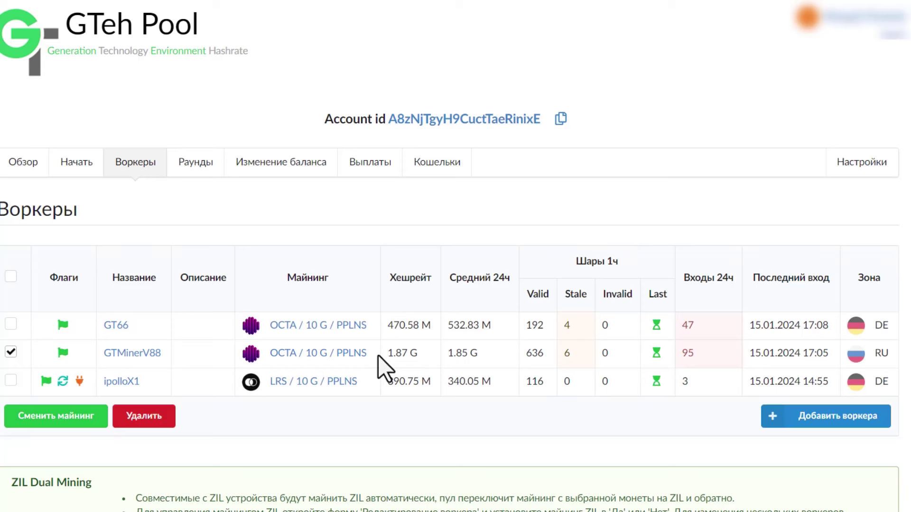
{"action": "left_click_drag", "start_coordinate": [378, 355], "coordinate": [273, 353]}
{"action": "left_click", "coordinate": [379, 354]}
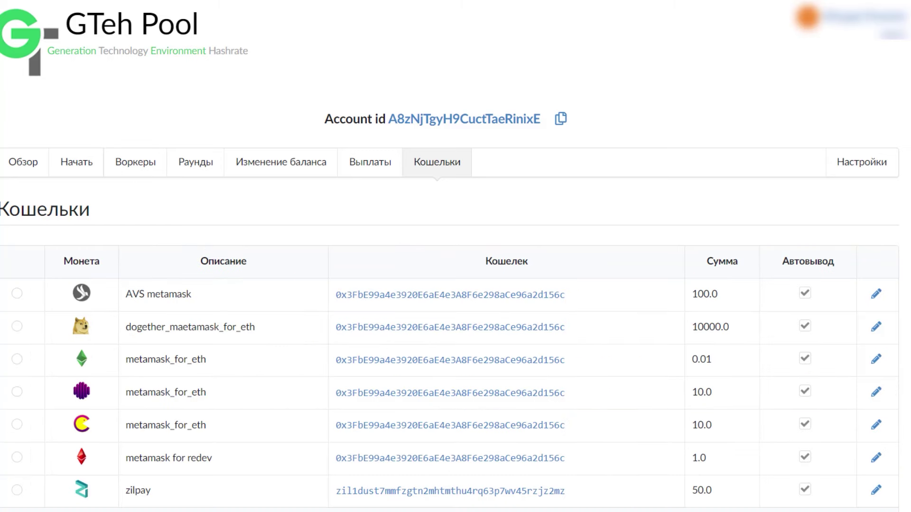
{"action": "scroll", "coordinate": [781, 261], "scroll_direction": "down", "scroll_amount": 2}
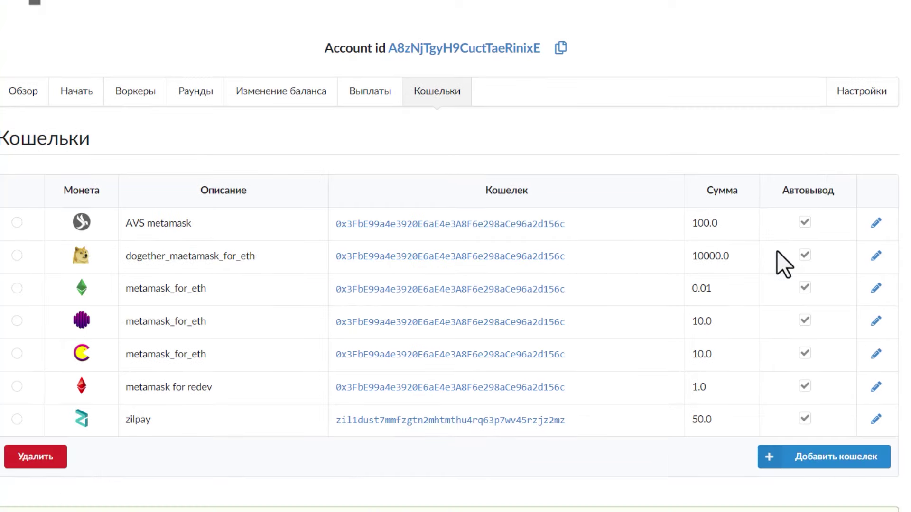
{"action": "left_click", "coordinate": [822, 465]}
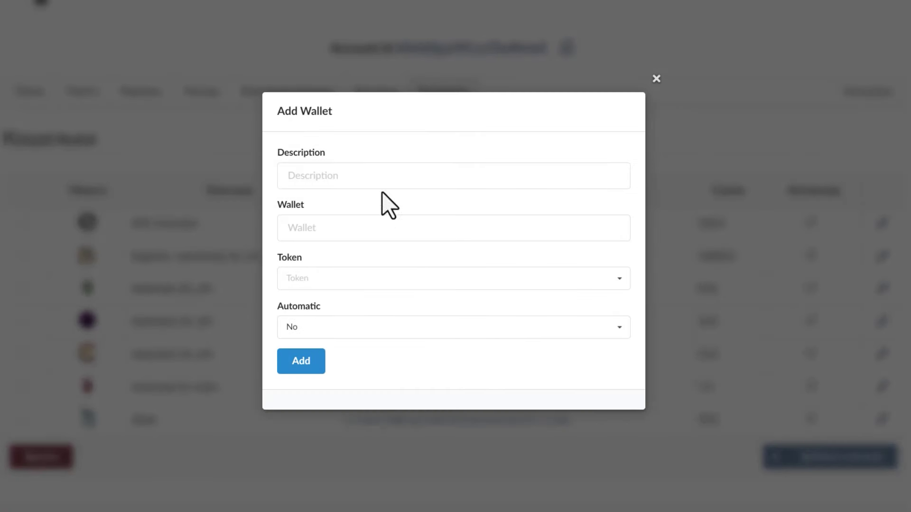
{"action": "left_click", "coordinate": [329, 175]}
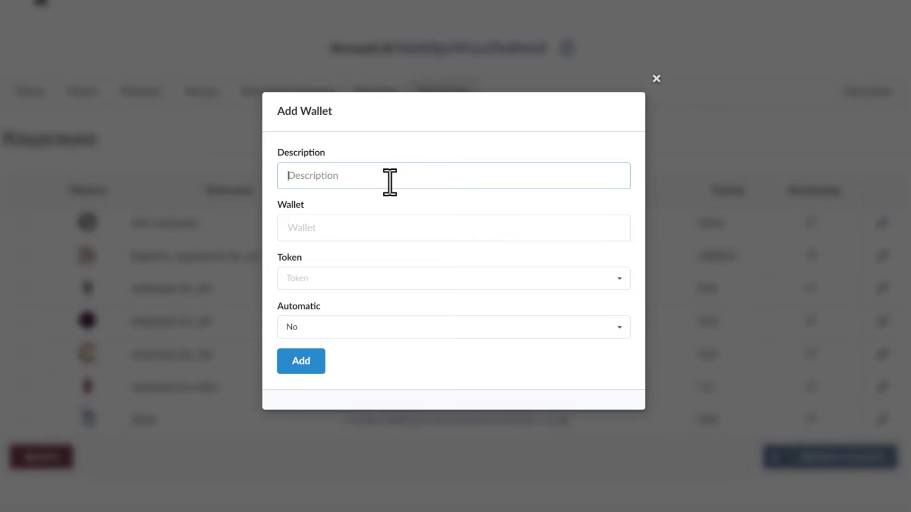
{"action": "type", "text": "OCTA metamask"}
{"action": "left_click", "coordinate": [362, 229]}
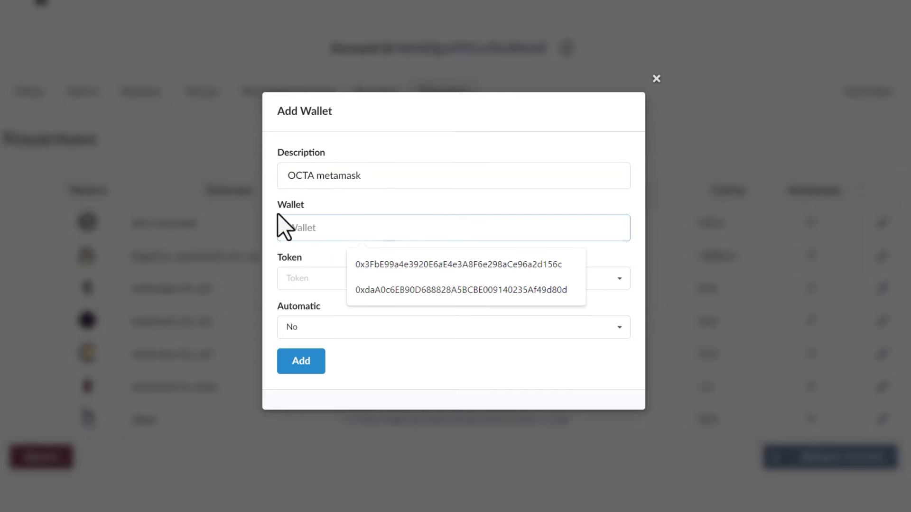
{"action": "left_click", "coordinate": [294, 281]}
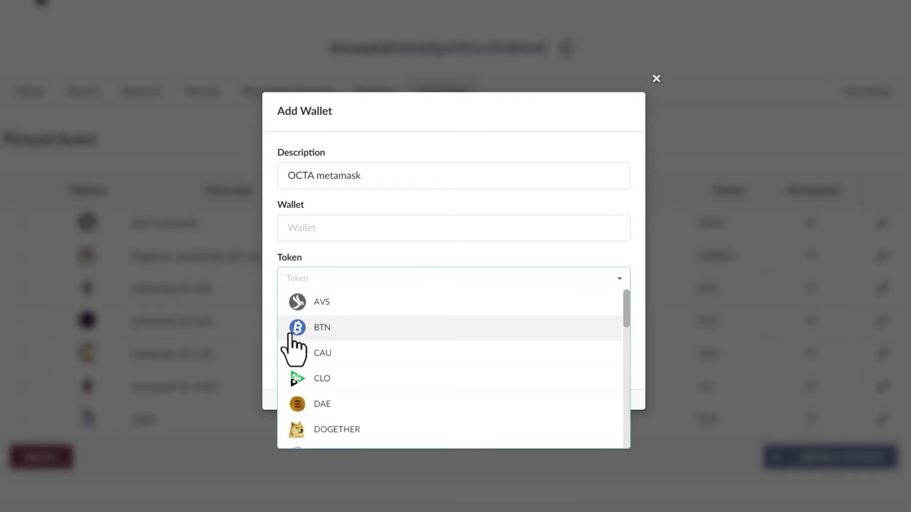
{"action": "scroll", "coordinate": [352, 375], "scroll_direction": "down", "scroll_amount": 1}
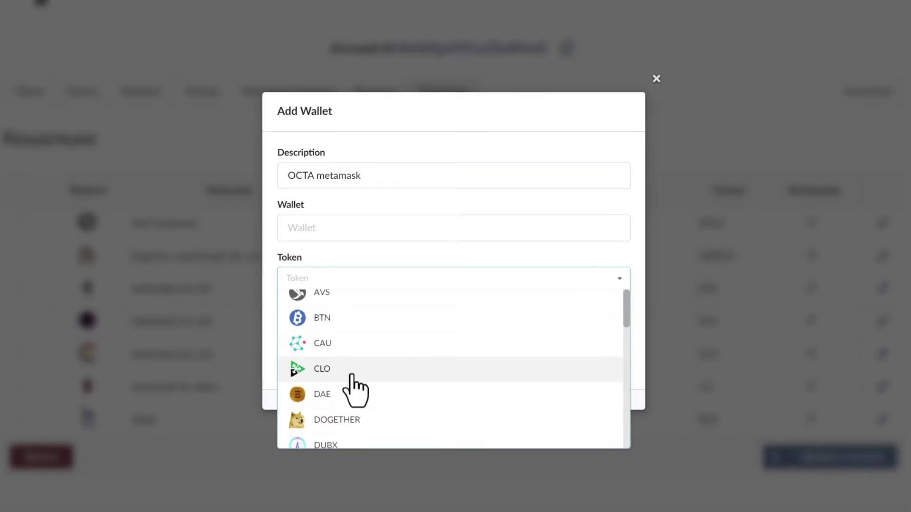
{"action": "scroll", "coordinate": [352, 375], "scroll_direction": "down", "scroll_amount": 5}
{"action": "scroll", "coordinate": [341, 399], "scroll_direction": "up", "scroll_amount": 1}
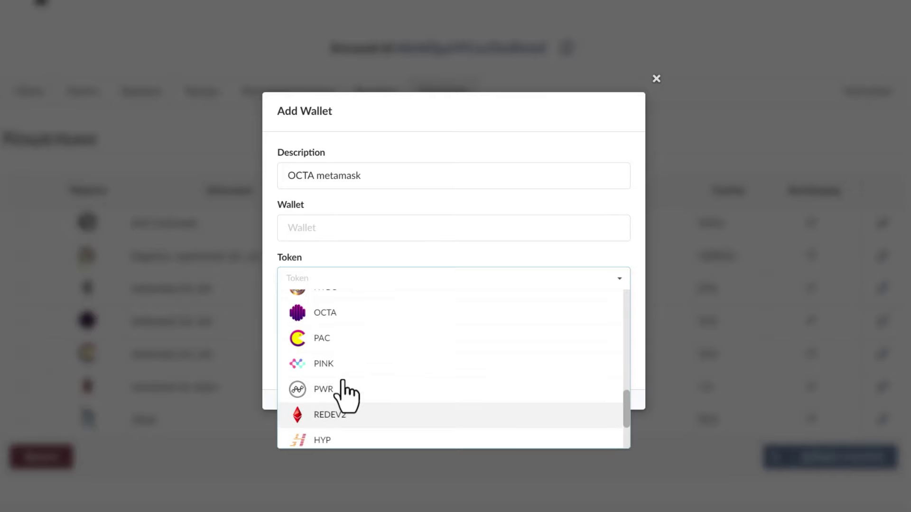
{"action": "scroll", "coordinate": [332, 375], "scroll_direction": "up", "scroll_amount": 4}
{"action": "left_click", "coordinate": [327, 426]}
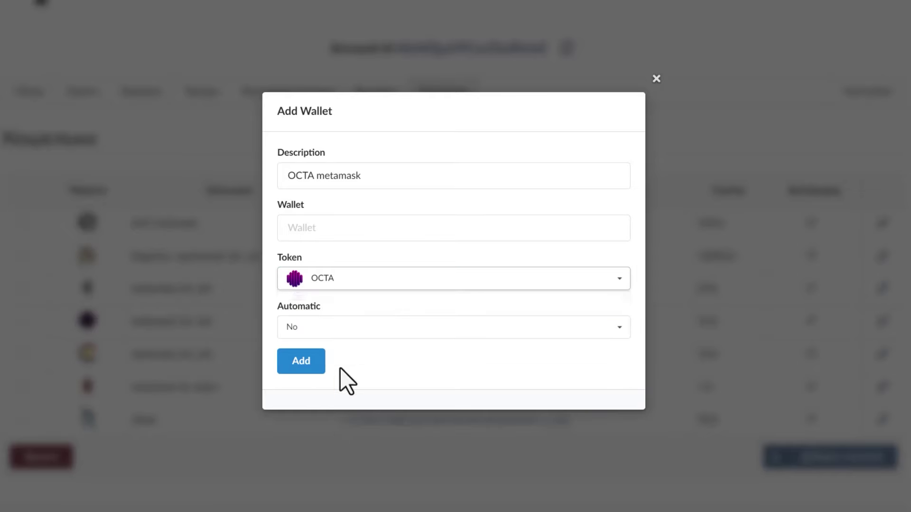
{"action": "left_click", "coordinate": [315, 328]}
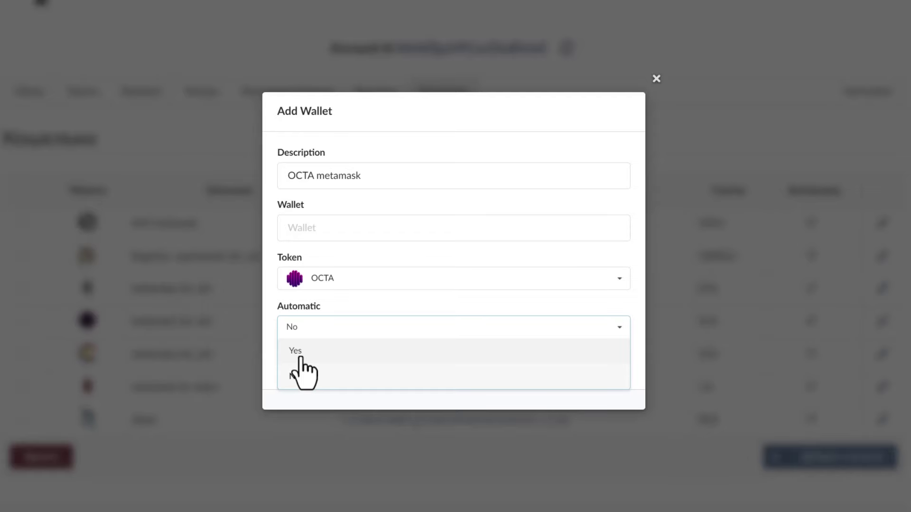
{"action": "left_click", "coordinate": [300, 357]}
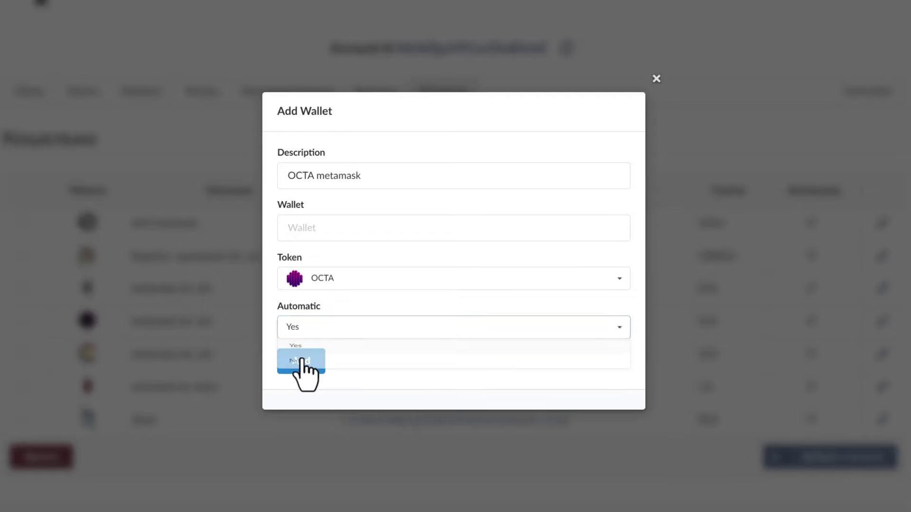
{"action": "left_click", "coordinate": [656, 78]}
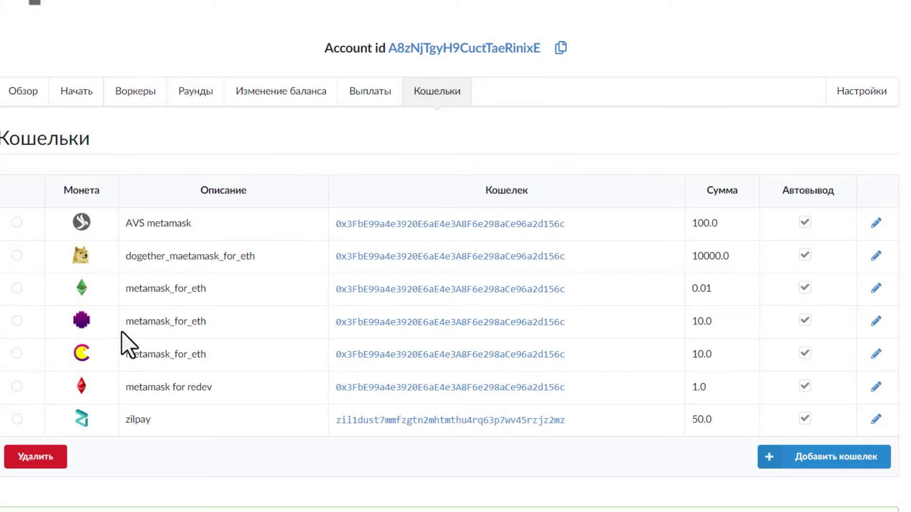
Step: Review the OCTA wallet's edit form and payout amount, then move to the USMFOX MINING Telegram channel
{"action": "left_click", "coordinate": [876, 322]}
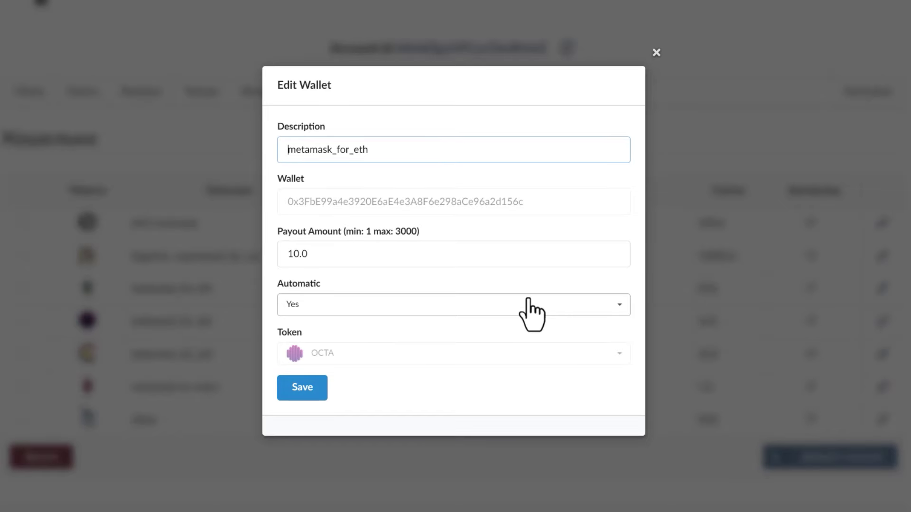
{"action": "left_click", "coordinate": [368, 232]}
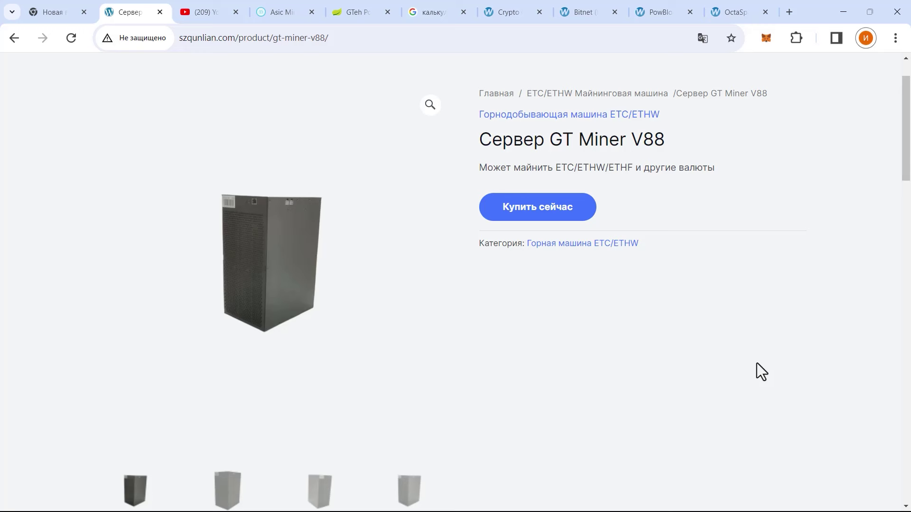
{"action": "key", "text": "alt+Tab"}
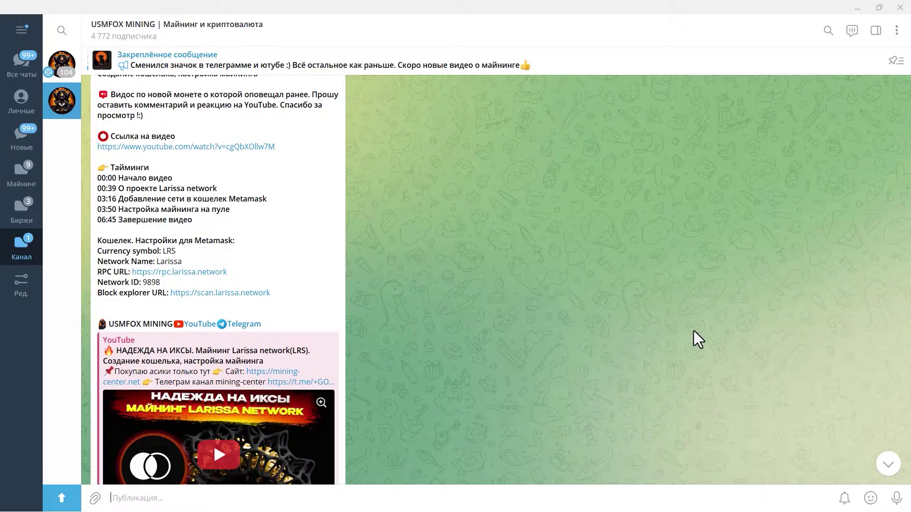